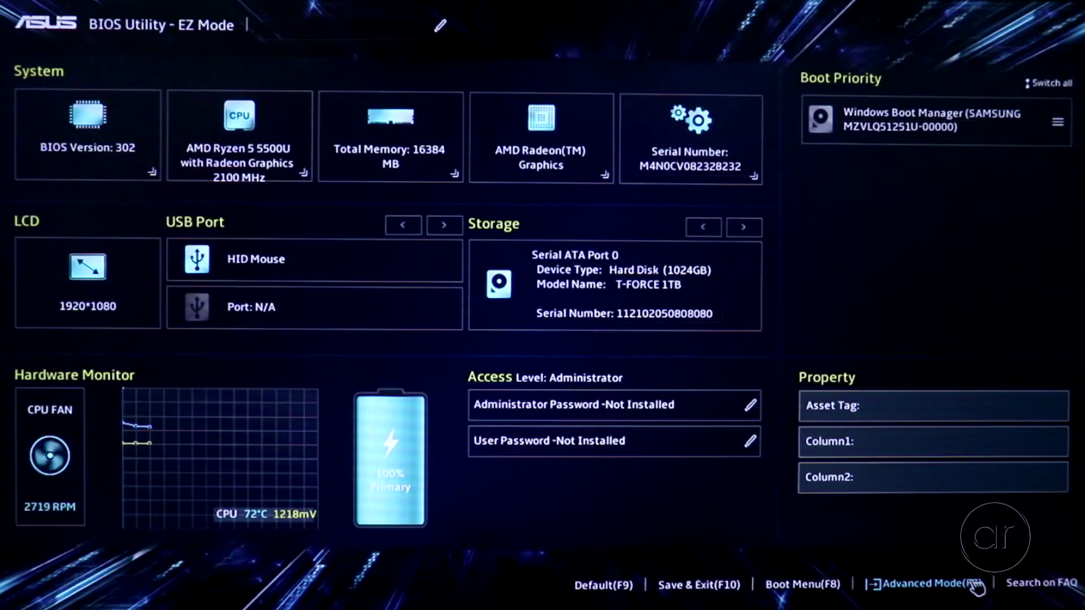
Switch to Advanced Mode (F7) and launch ASUS EZ Flash 3 Utility from the Advanced tab
{"action": "left_click", "coordinate": [956, 585]}
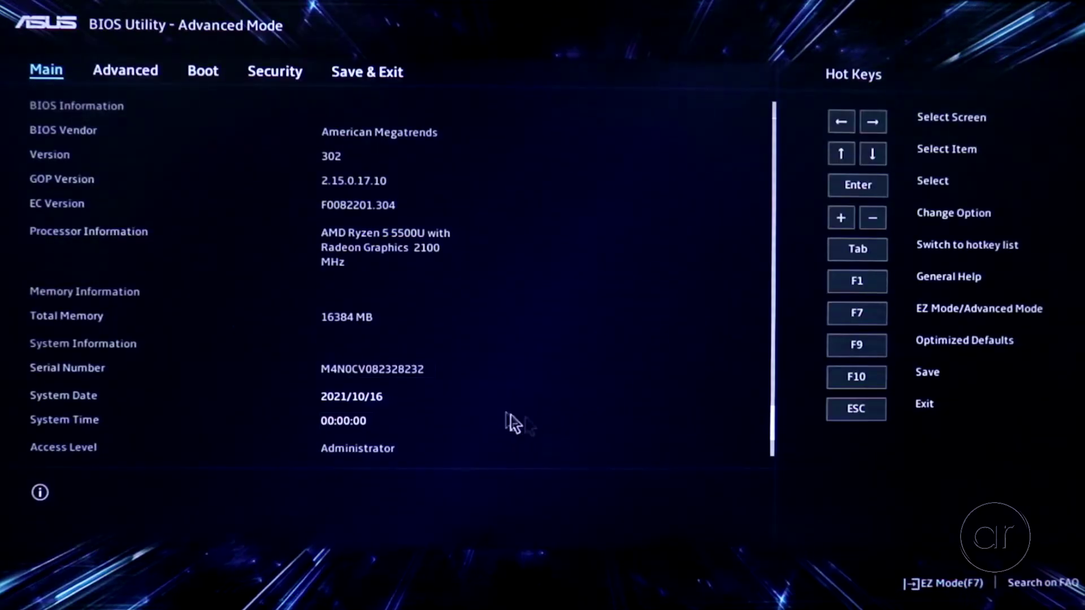
{"action": "left_click", "coordinate": [135, 77]}
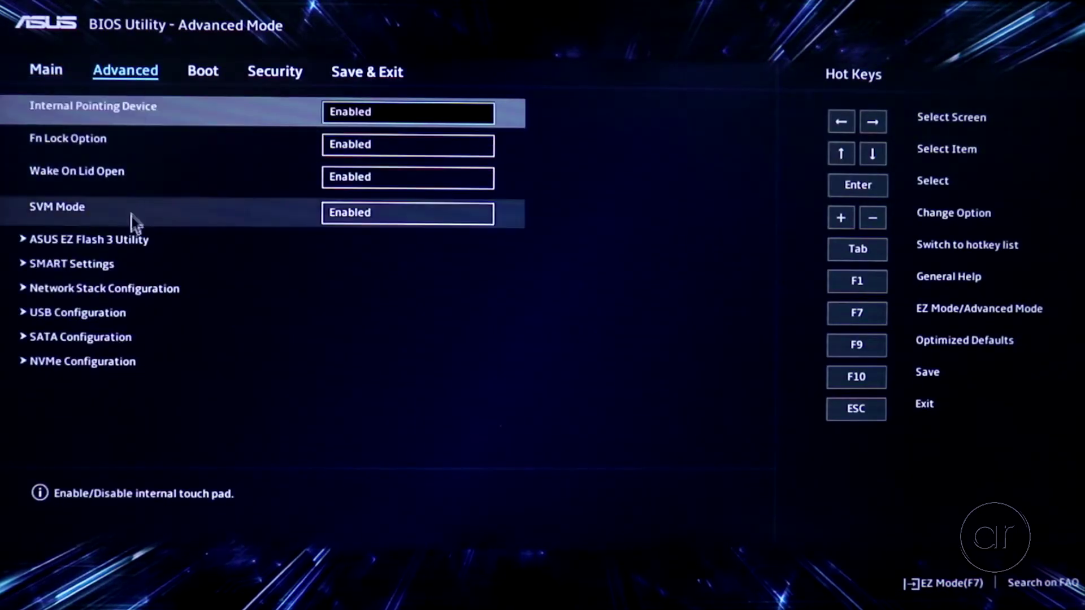
{"action": "left_click", "coordinate": [121, 240]}
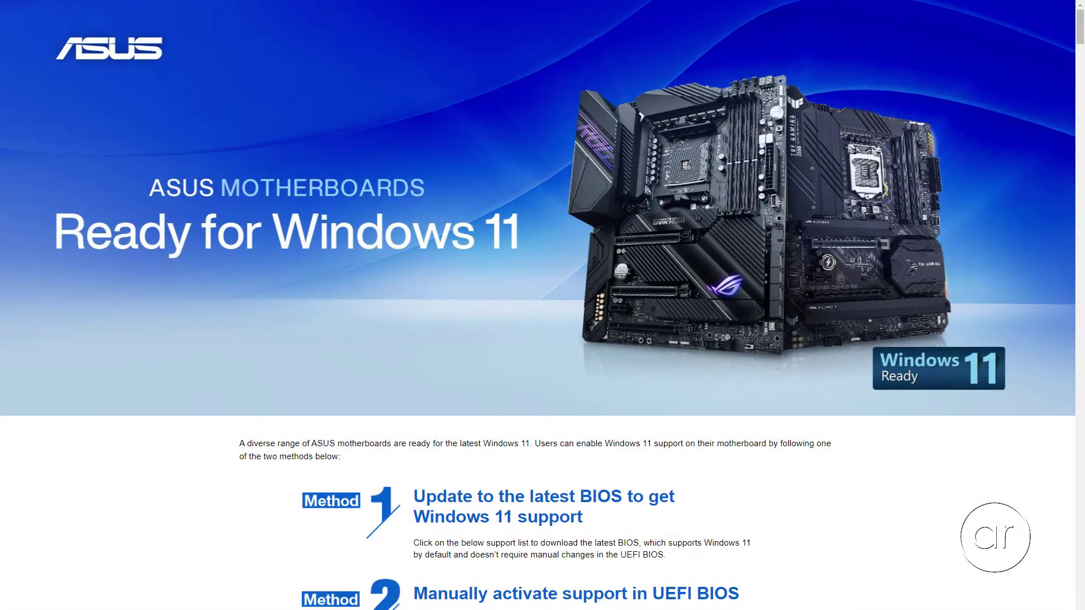
Scroll the '[Notebook] How to update BIOS with EZ Flash' FAQ down to its Note section
{"action": "scroll", "coordinate": [537, 305], "scroll_direction": "down", "scroll_amount": 4}
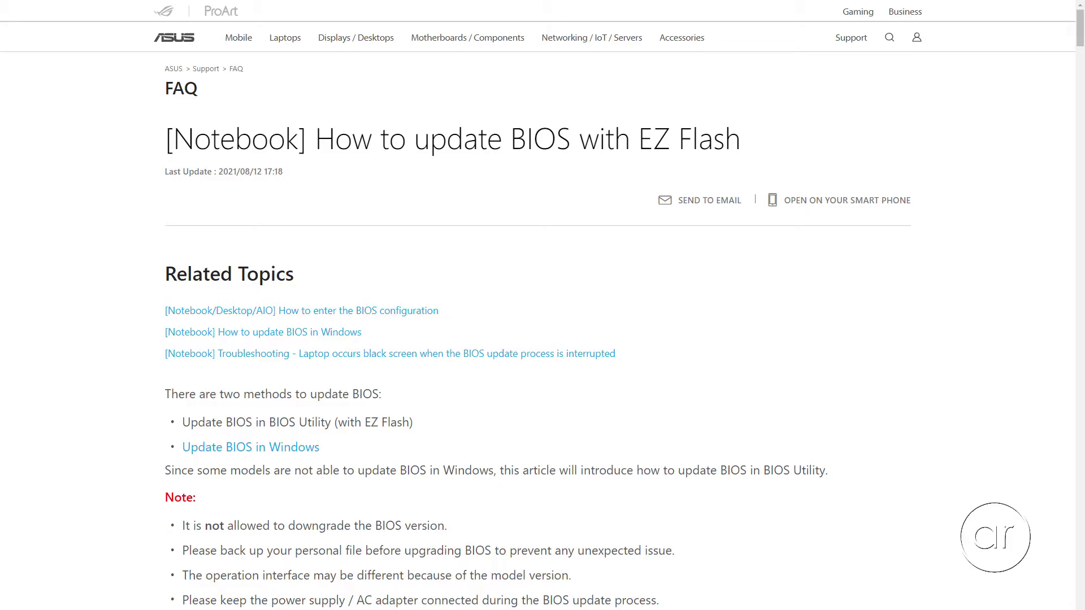
{"action": "scroll", "coordinate": [543, 339], "scroll_direction": "down", "scroll_amount": 5}
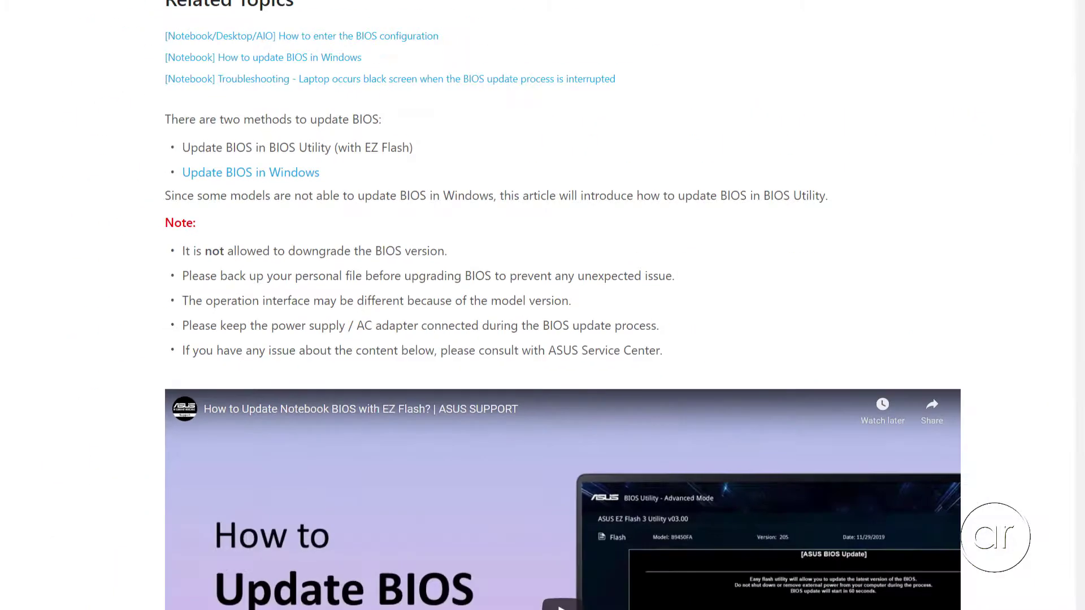
{"action": "scroll", "coordinate": [543, 305], "scroll_direction": "down", "scroll_amount": 15}
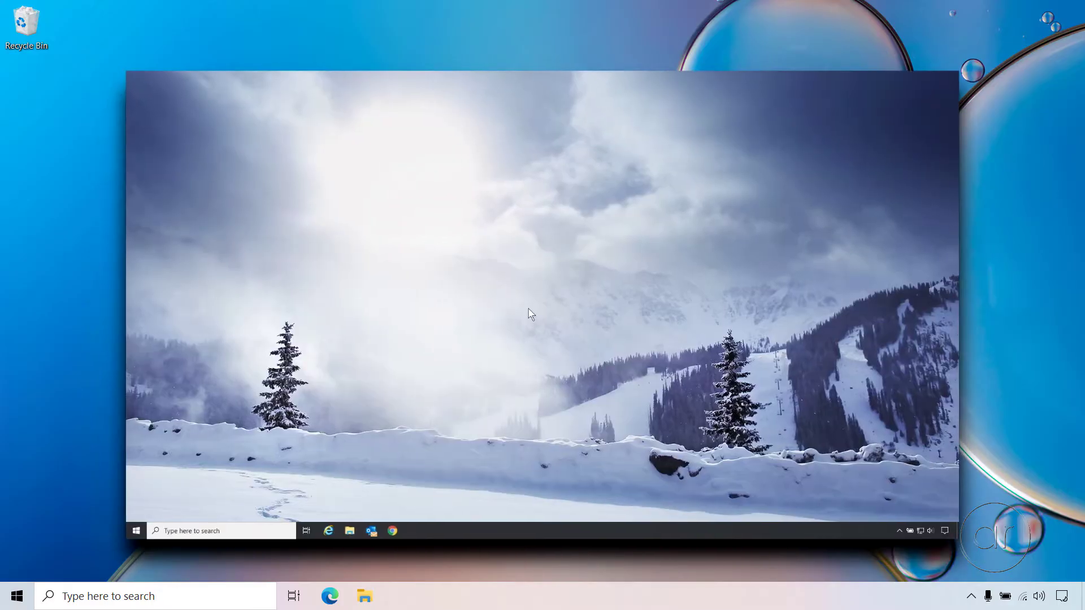
Search 'bit' for Manage BitLocker and suspend protection on the C: drive, confirming Yes
{"action": "left_click", "coordinate": [254, 531]}
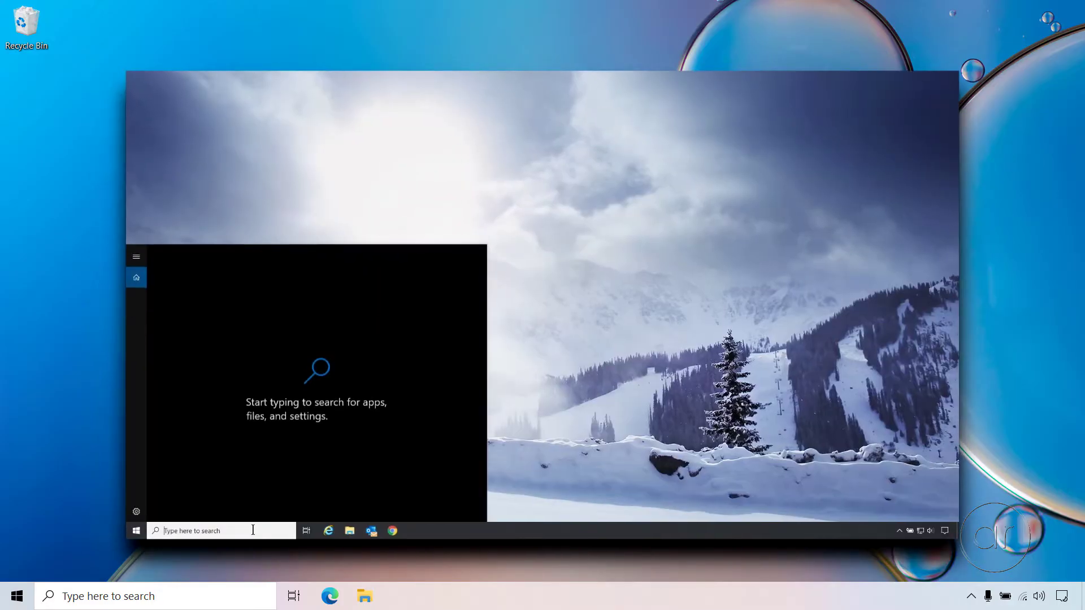
{"action": "type", "text": "bitlocker"}
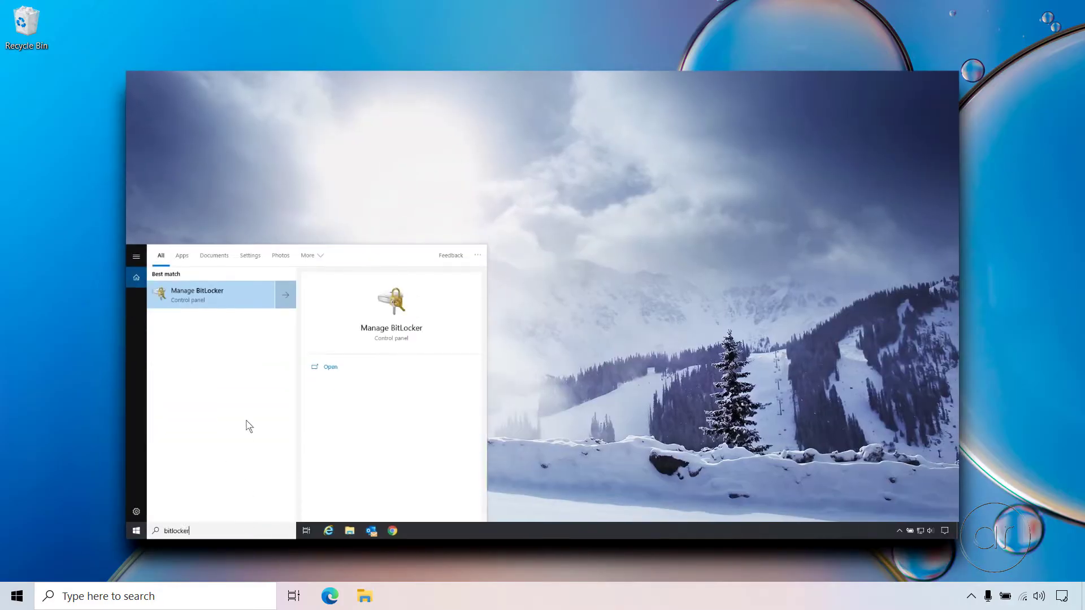
{"action": "left_click", "coordinate": [239, 293]}
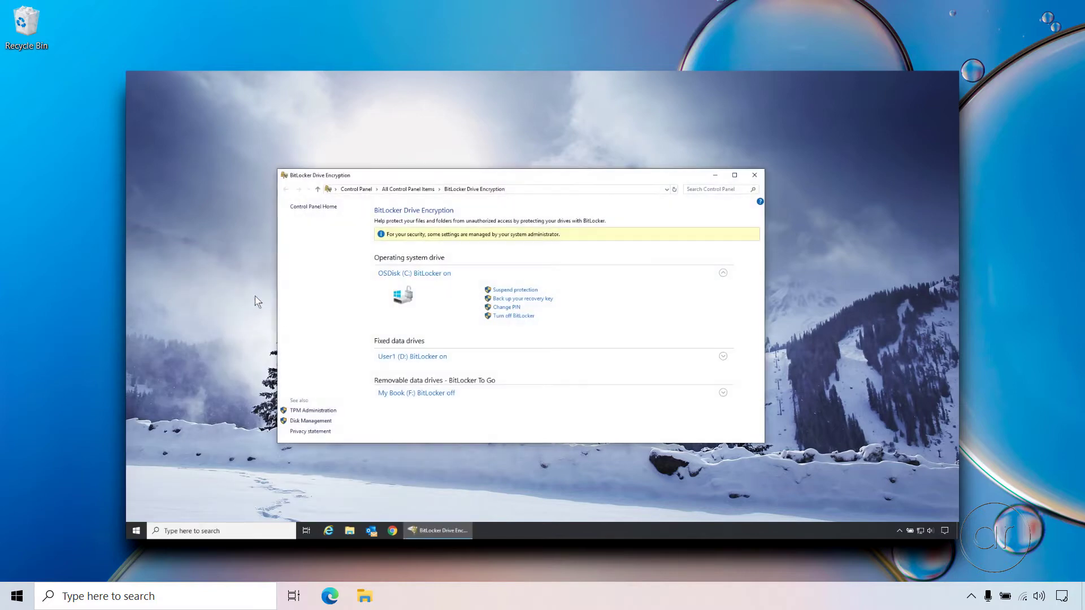
{"action": "left_click", "coordinate": [512, 290]}
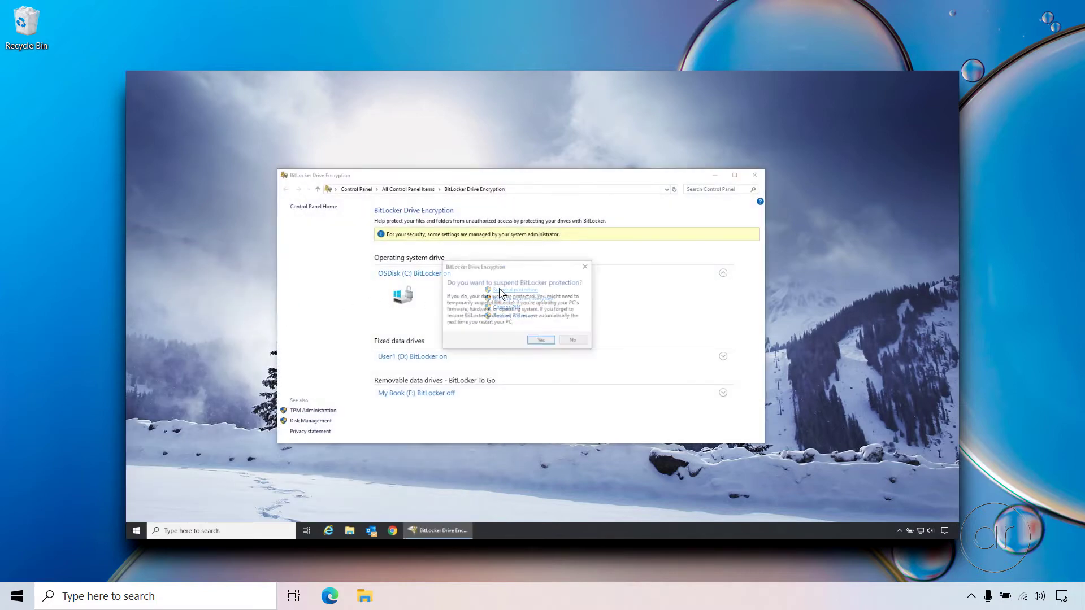
{"action": "left_click", "coordinate": [541, 341]}
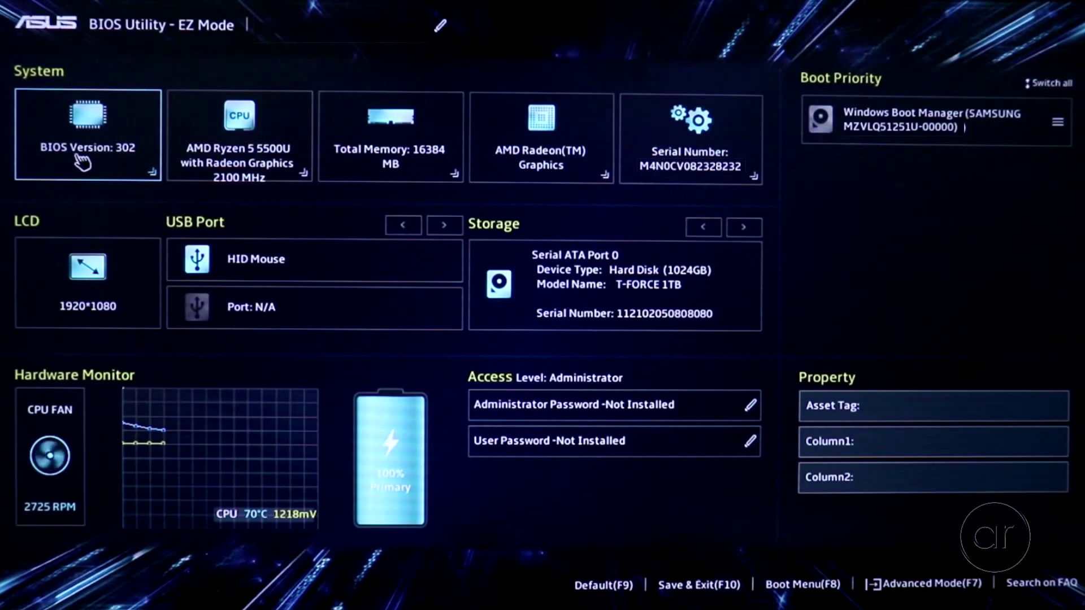
With BIOS Version 302 confirmed, exit the BIOS with Esc without saving
{"action": "key", "text": "Escape"}
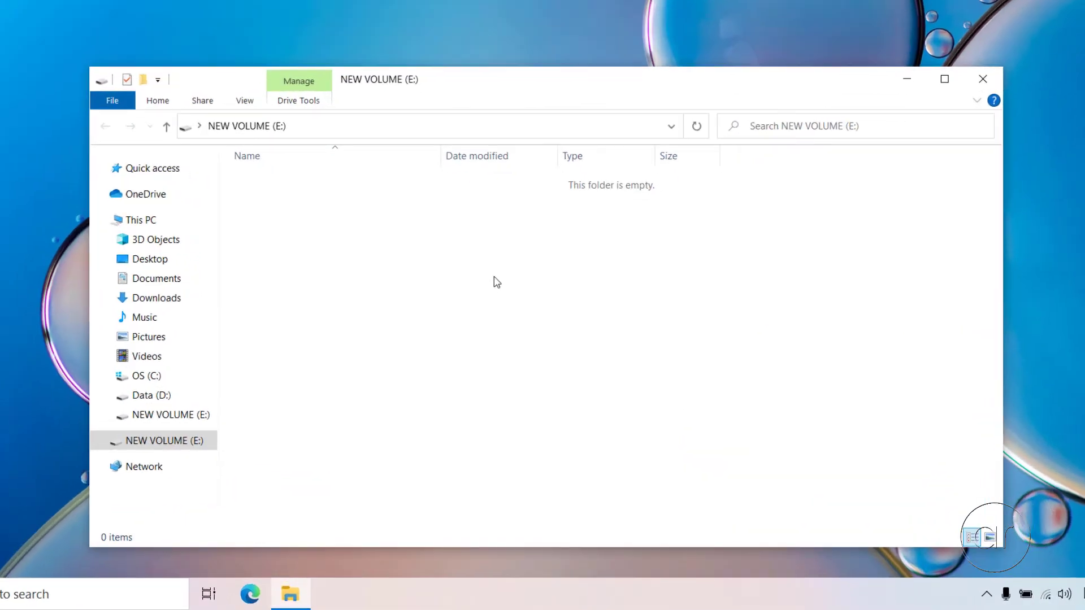
Review NEW VOLUME (E:) properties, showing NTFS and 951 MB capacity, then close them
{"action": "right_click", "coordinate": [215, 445]}
{"action": "left_click", "coordinate": [244, 429]}
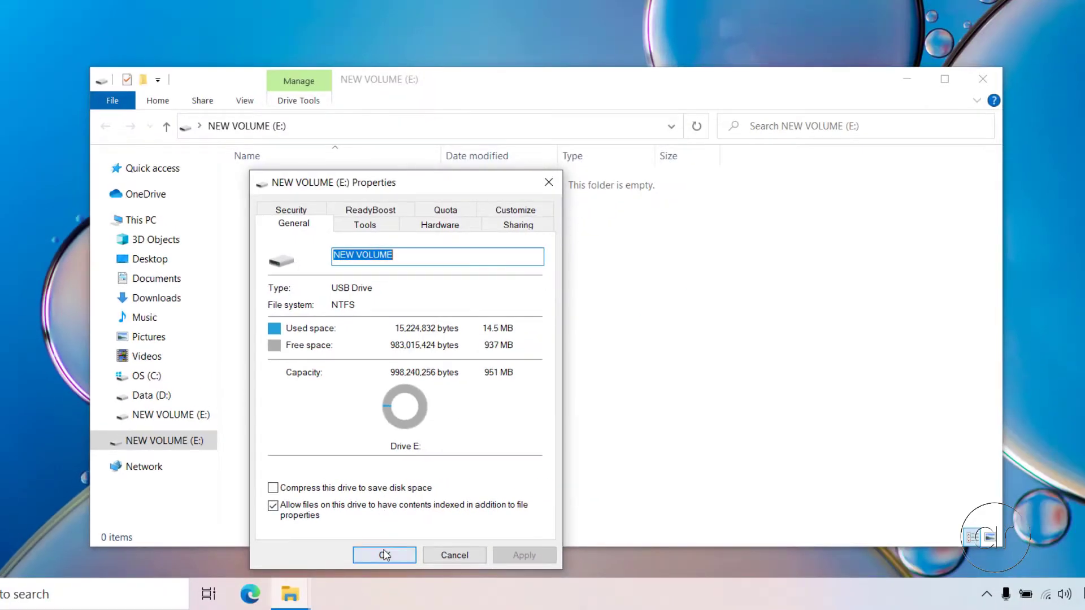
{"action": "left_click", "coordinate": [385, 555]}
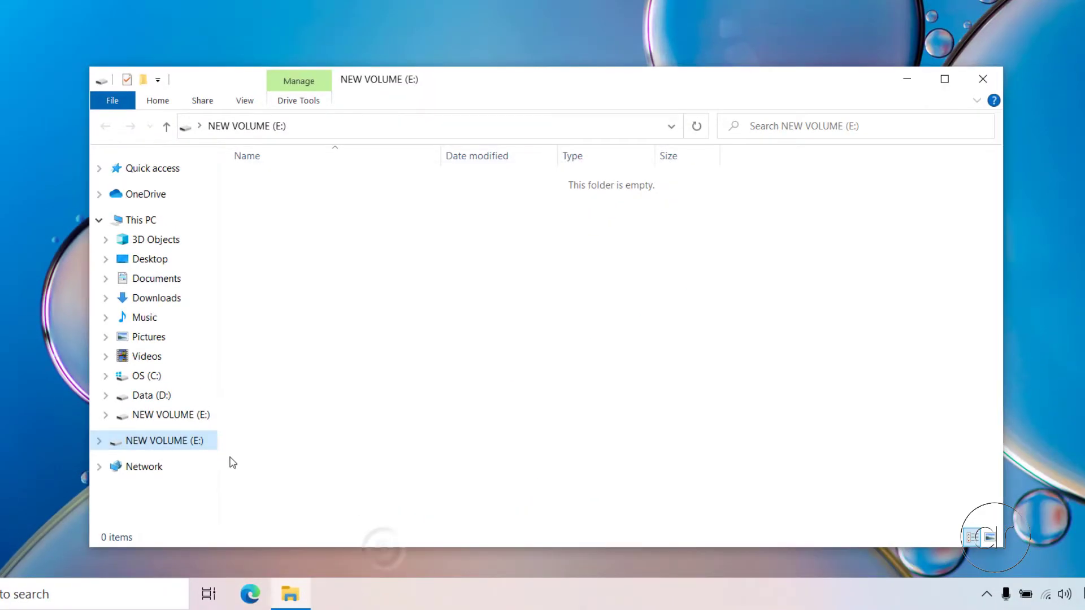
Format NEW VOLUME (E:) as FAT32, accepting the data-erase warning and completion notice
{"action": "right_click", "coordinate": [198, 447]}
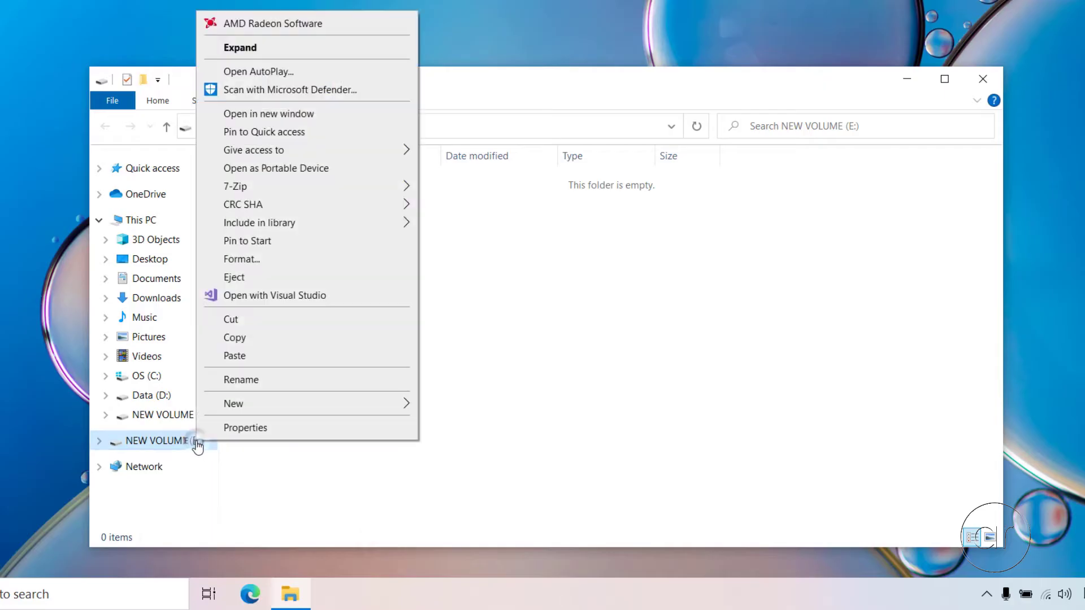
{"action": "left_click", "coordinate": [296, 262]}
{"action": "left_click", "coordinate": [267, 298]}
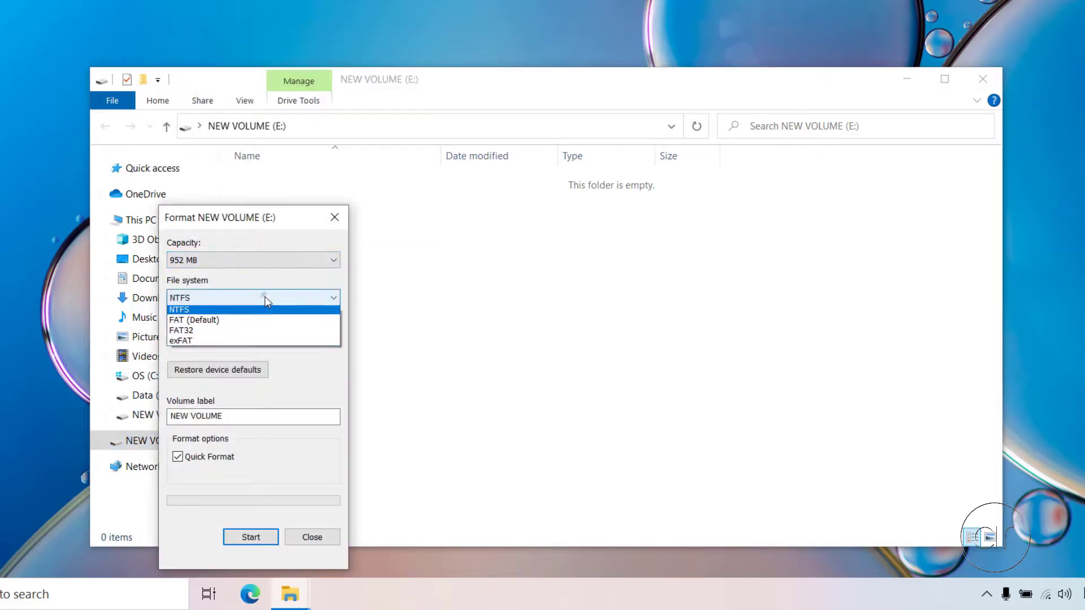
{"action": "left_click", "coordinate": [249, 333]}
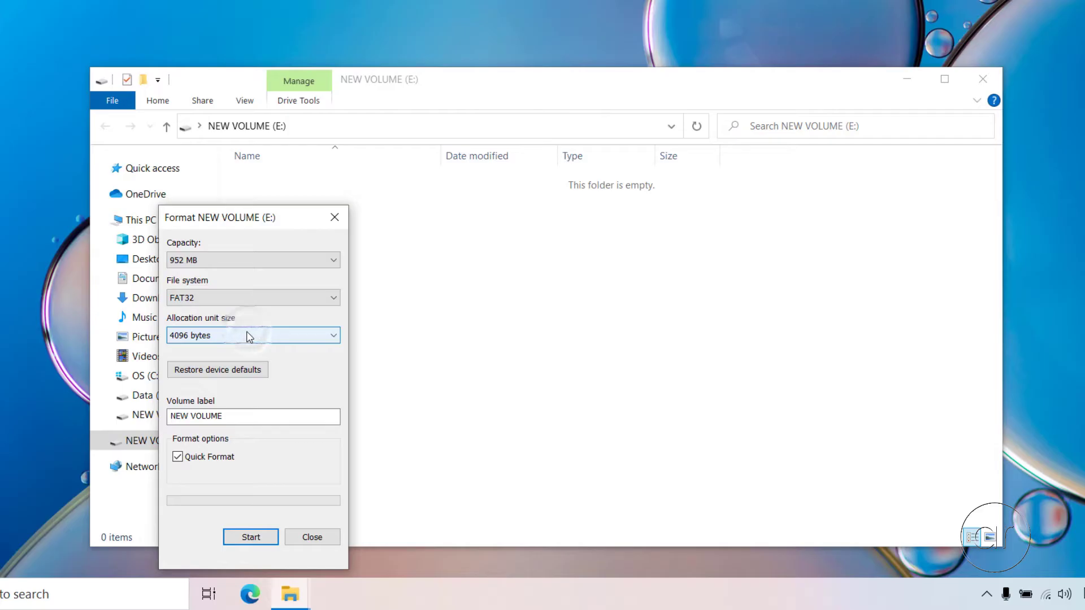
{"action": "left_click", "coordinate": [263, 535]}
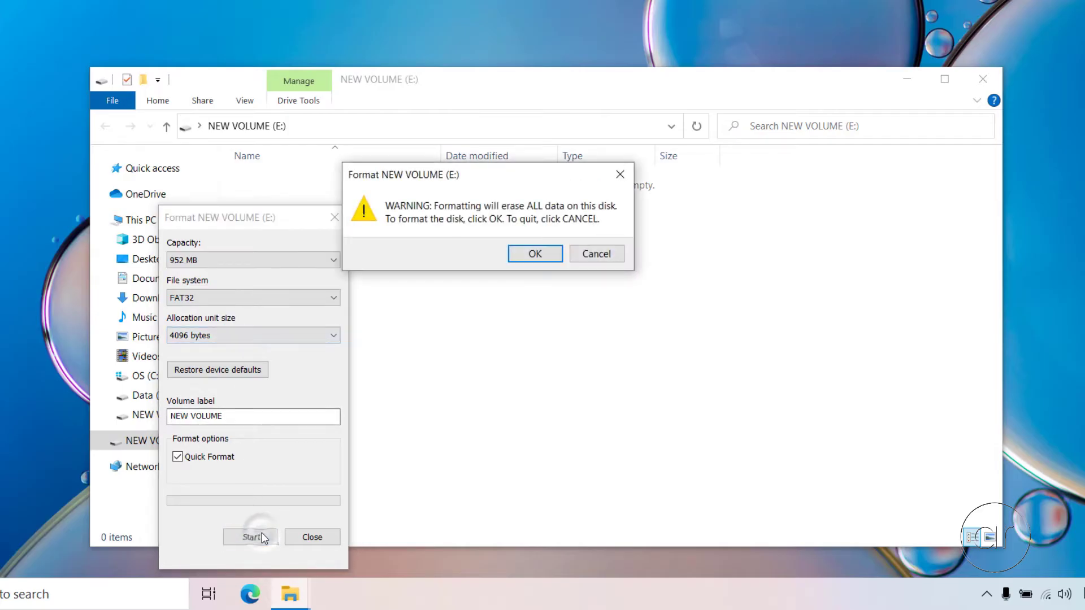
{"action": "left_click", "coordinate": [550, 261]}
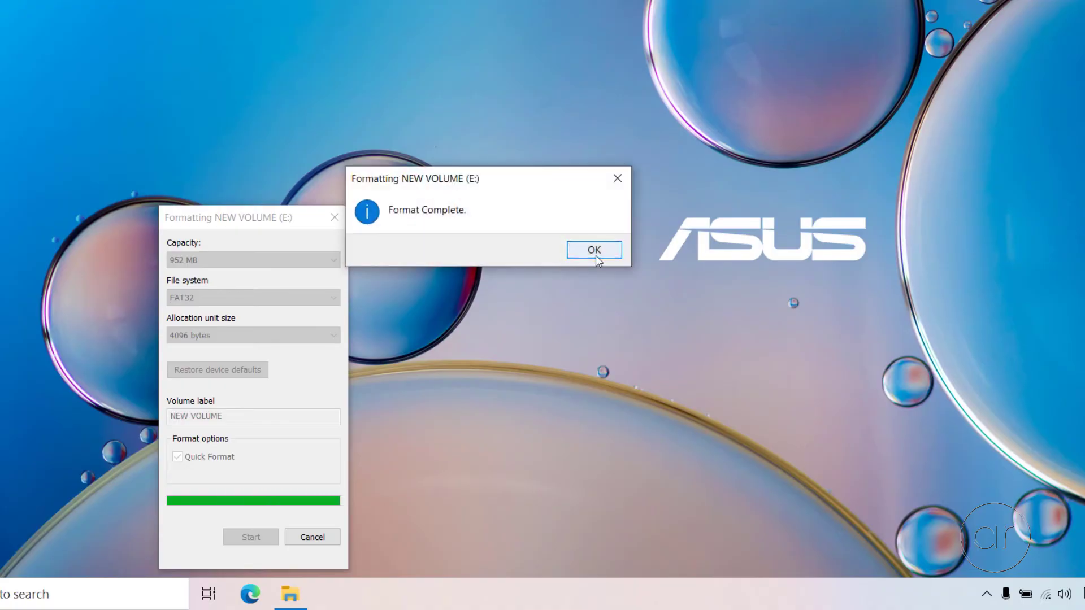
{"action": "left_click", "coordinate": [594, 253]}
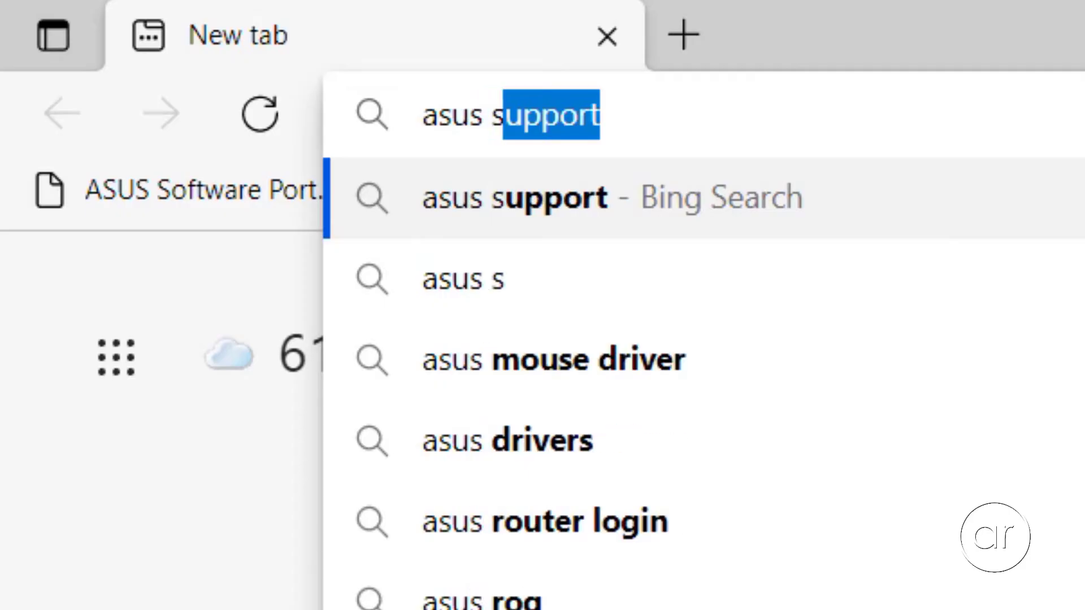
Search 'asus support', go to the ASUS USA Download Center and pick model M515
{"action": "key", "text": "Return"}
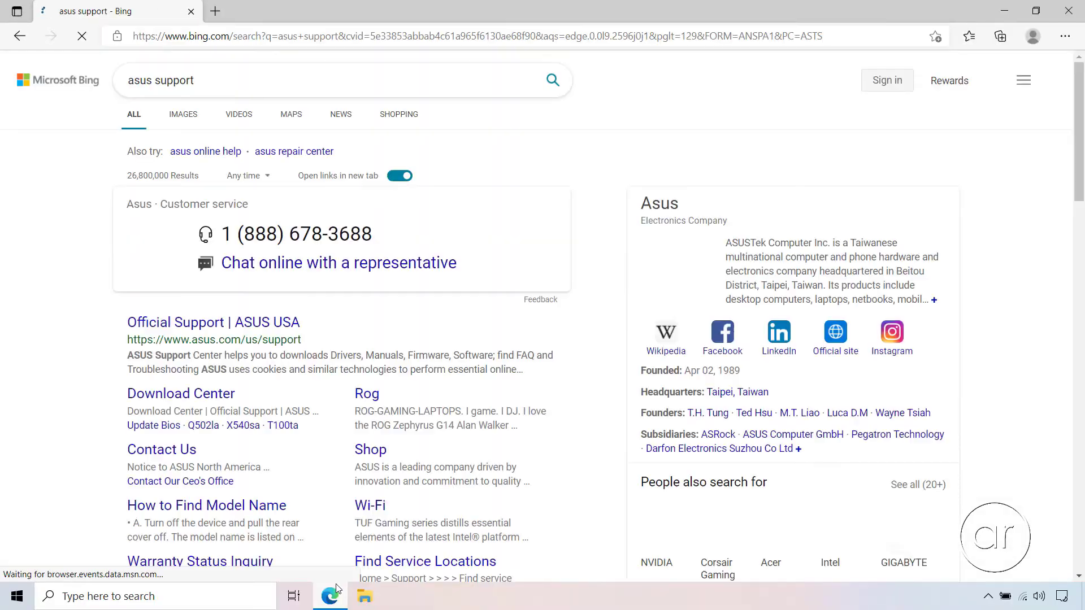
{"action": "left_click", "coordinate": [232, 323]}
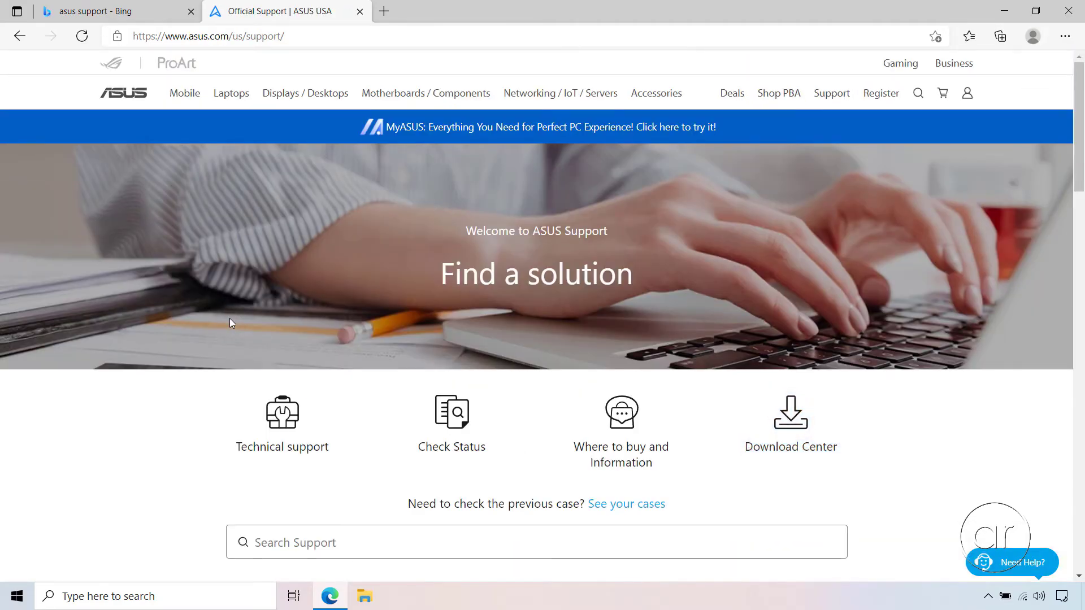
{"action": "left_click", "coordinate": [775, 417]}
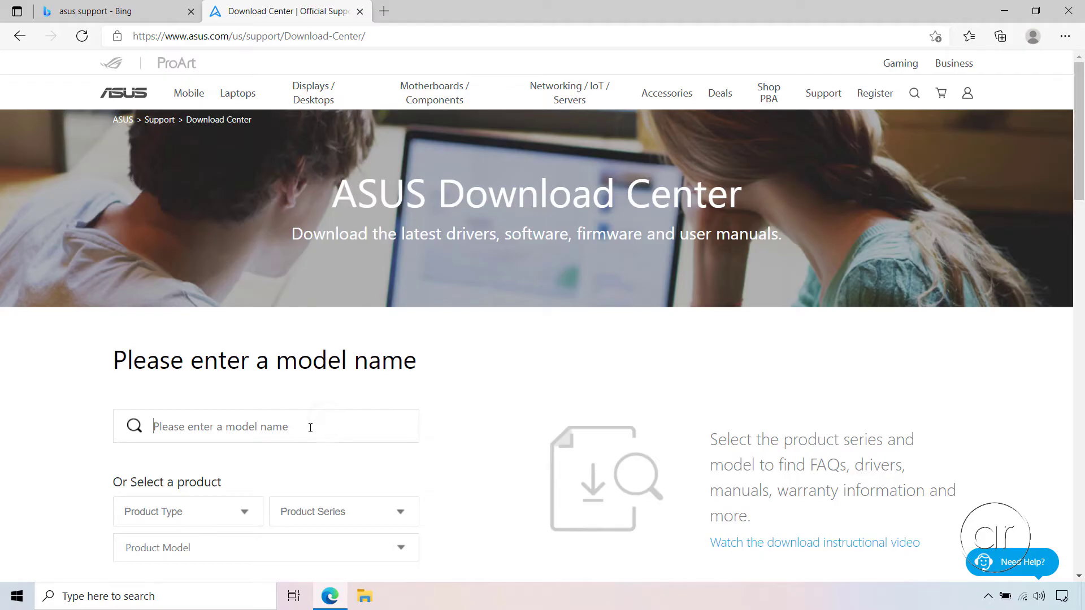
{"action": "type", "text": "m515"}
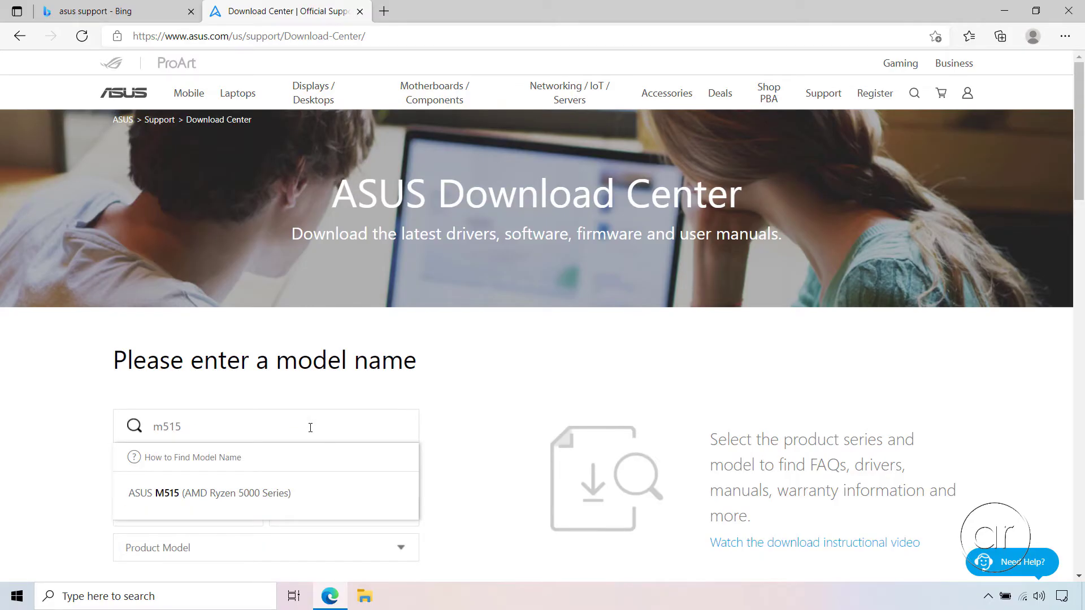
{"action": "left_click", "coordinate": [266, 501]}
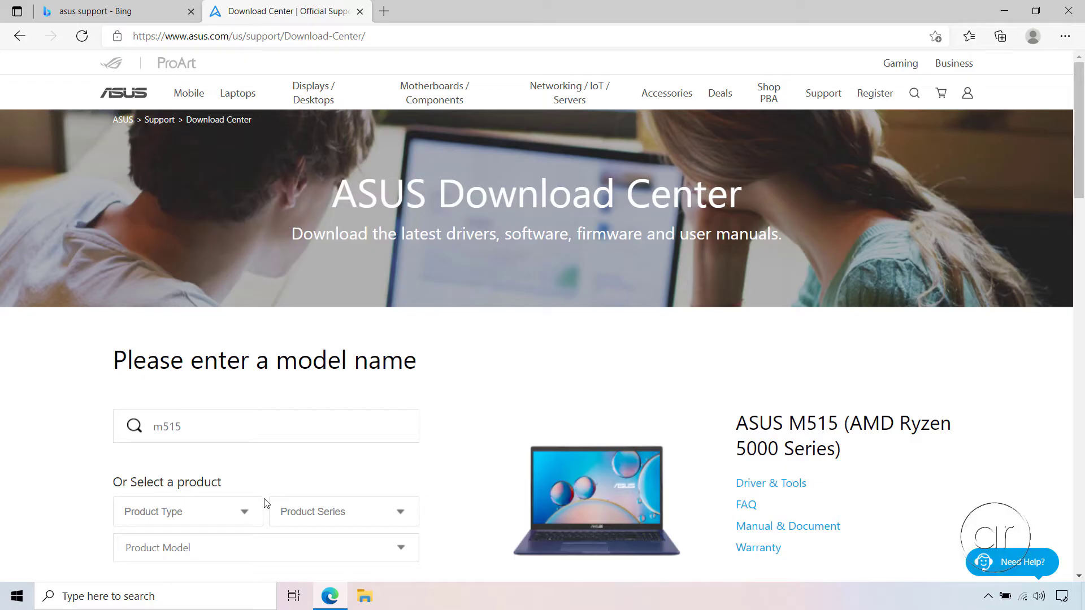
Download BIOS Version 303 (X515UAAS303.zip) from the M515 BIOS & FIRMWARE downloads and open it
{"action": "left_click", "coordinate": [754, 485]}
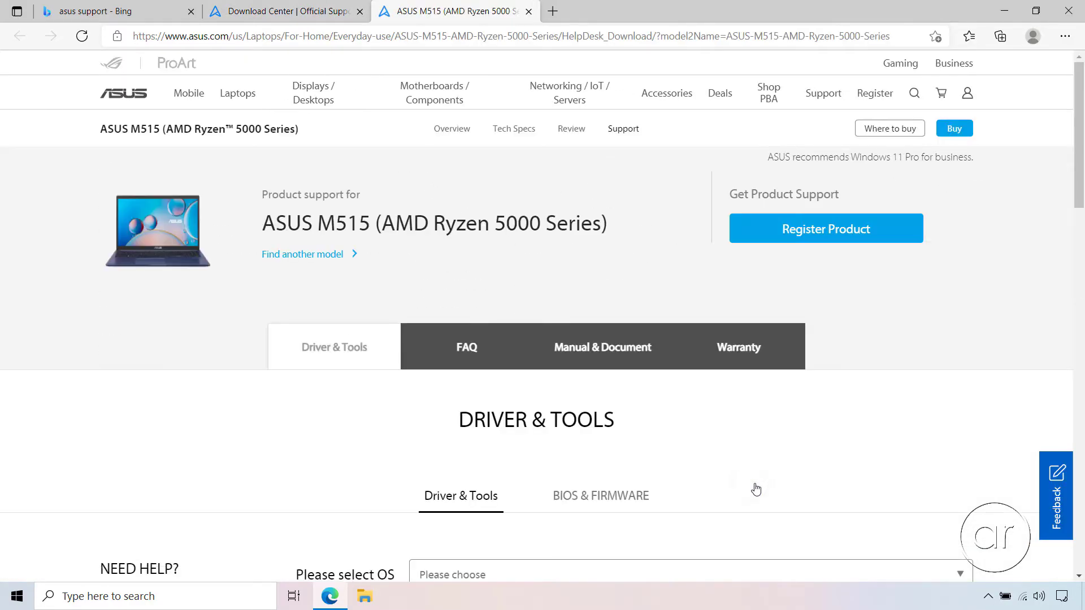
{"action": "left_click", "coordinate": [586, 501]}
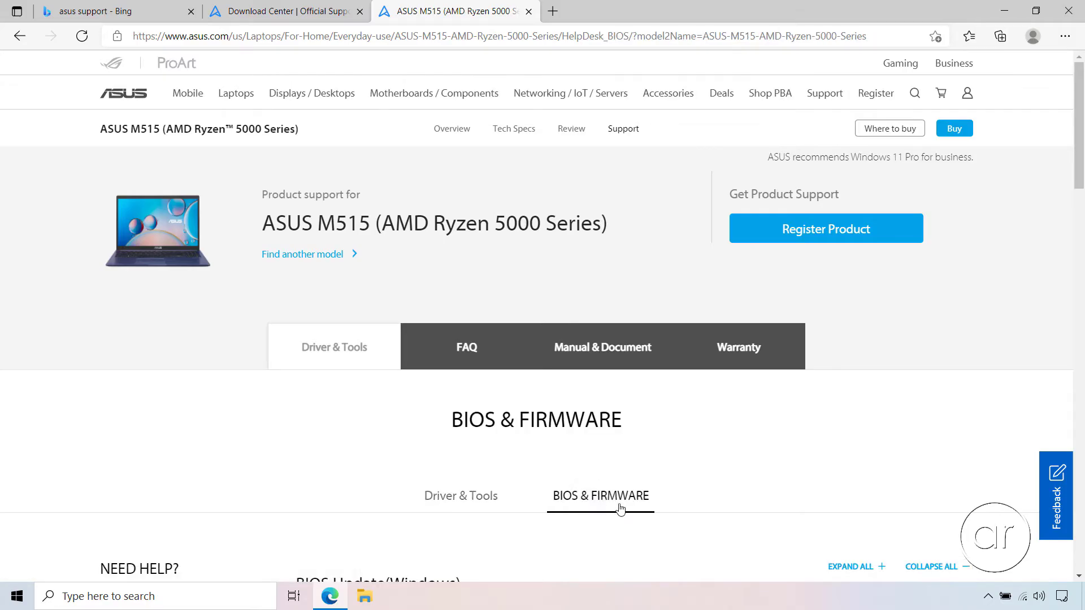
{"action": "scroll", "coordinate": [1083, 519], "scroll_direction": "down", "scroll_amount": 8}
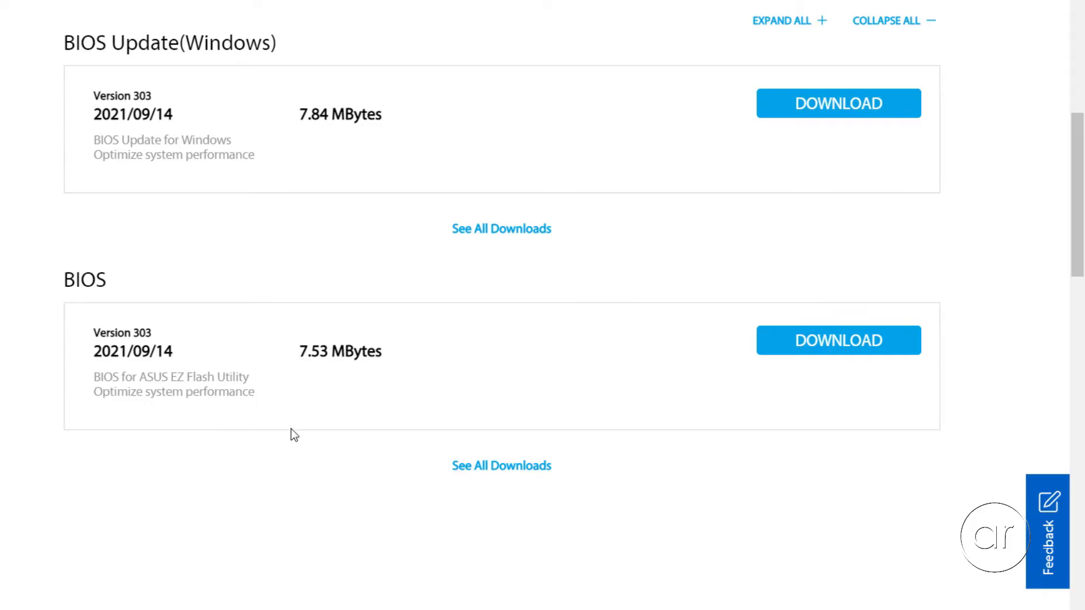
{"action": "left_click", "coordinate": [460, 468]}
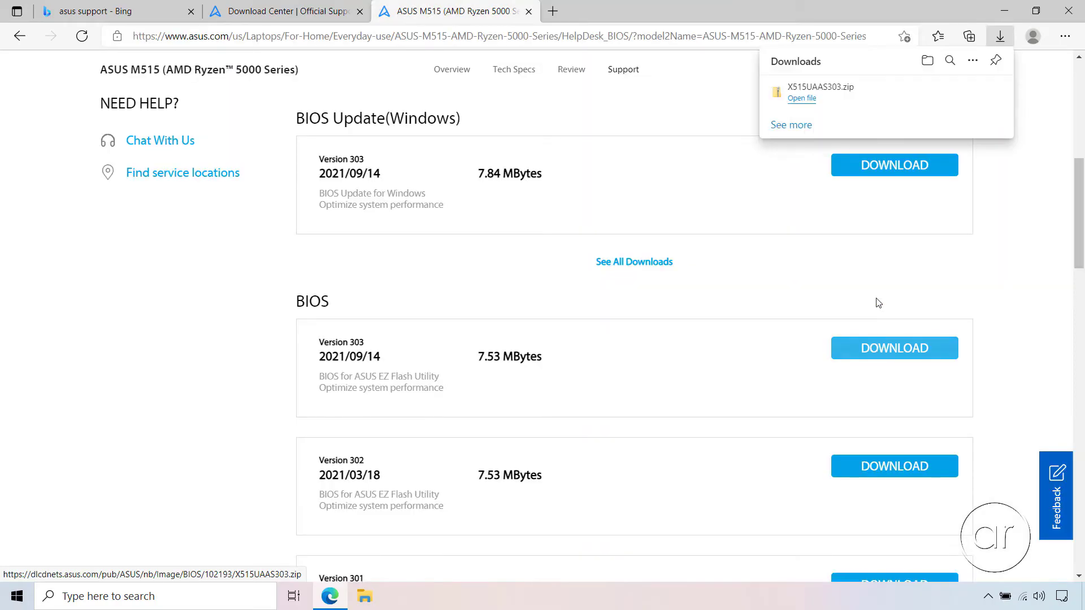
{"action": "left_click", "coordinate": [802, 98]}
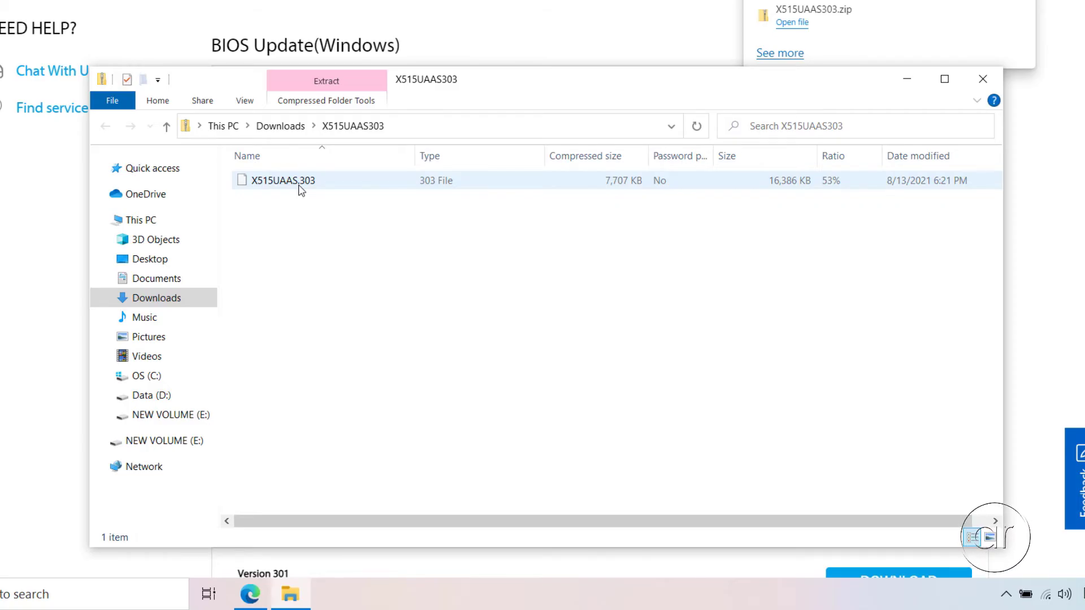
Copy X515UAAS.303 onto NEW VOLUME (E:), check it, eject the drive and start restarting
{"action": "left_click_drag", "start_coordinate": [300, 190], "coordinate": [205, 422]}
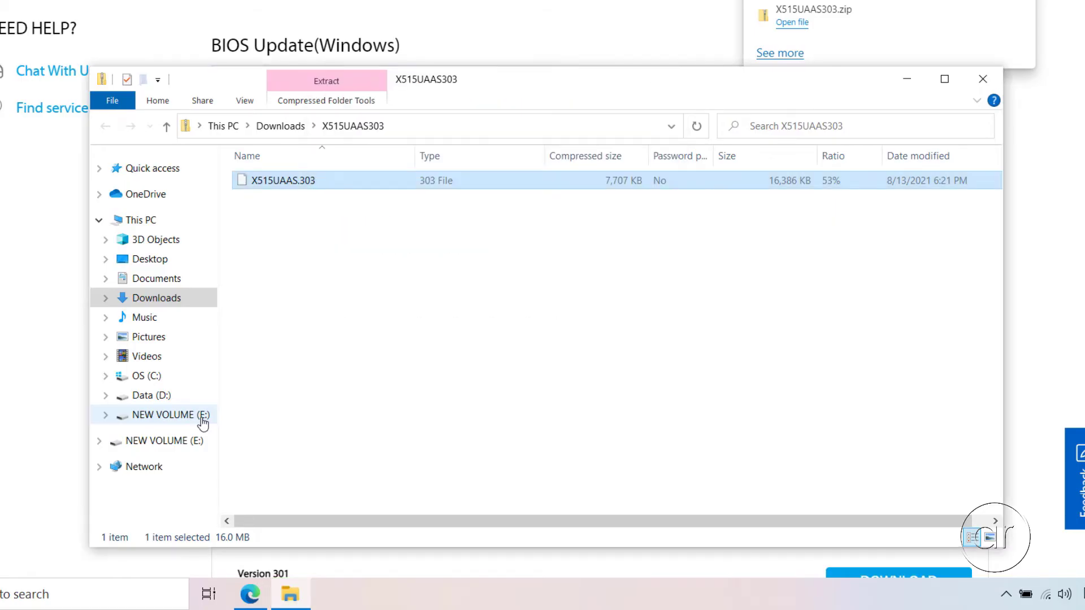
{"action": "left_click", "coordinate": [201, 419]}
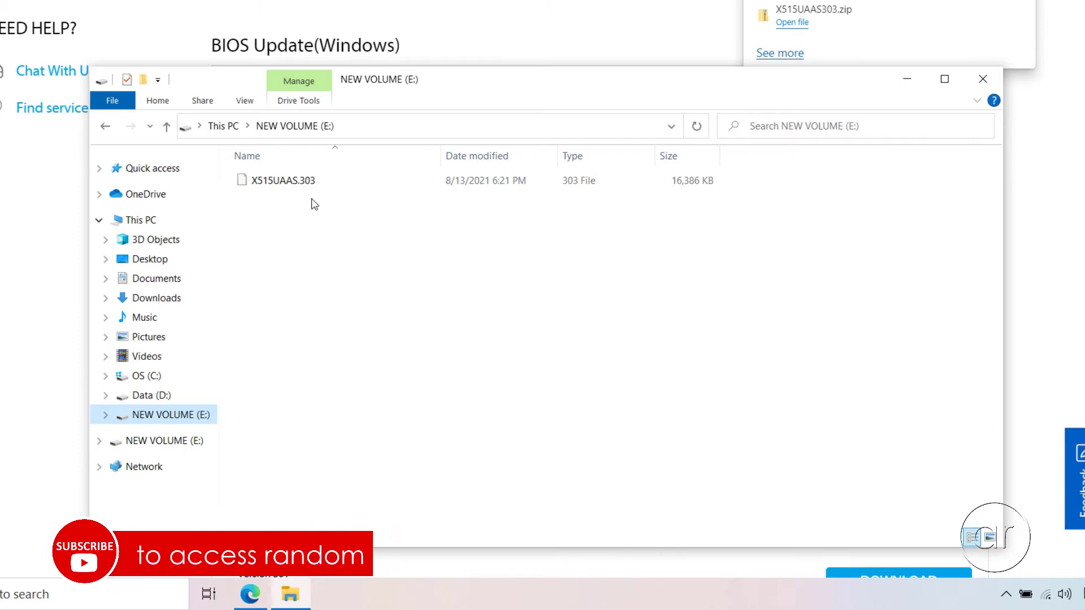
{"action": "right_click", "coordinate": [208, 415]}
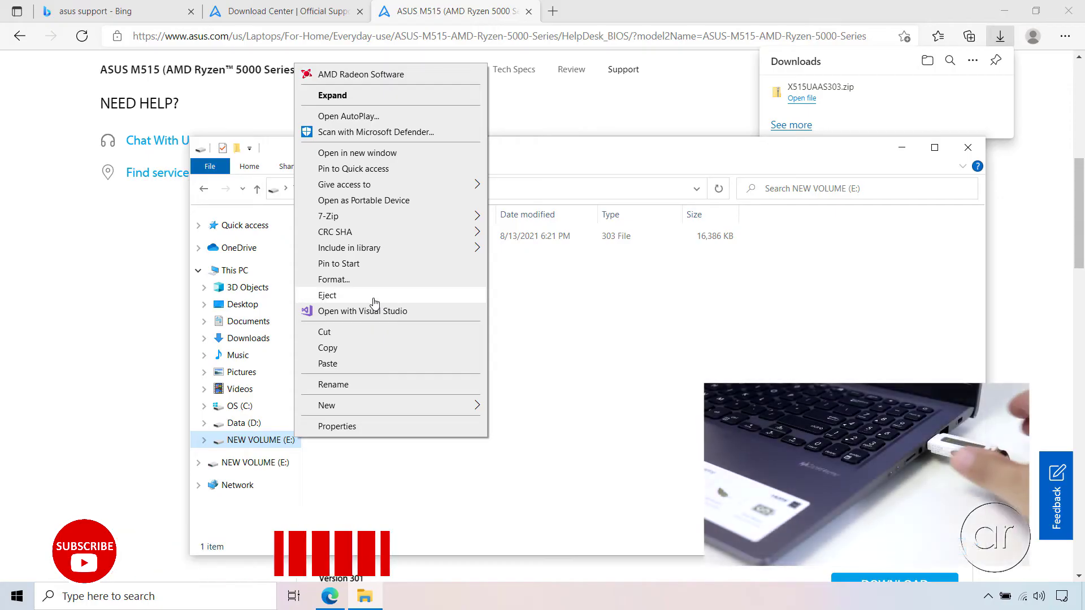
{"action": "left_click", "coordinate": [372, 296]}
{"action": "left_click", "coordinate": [17, 596]}
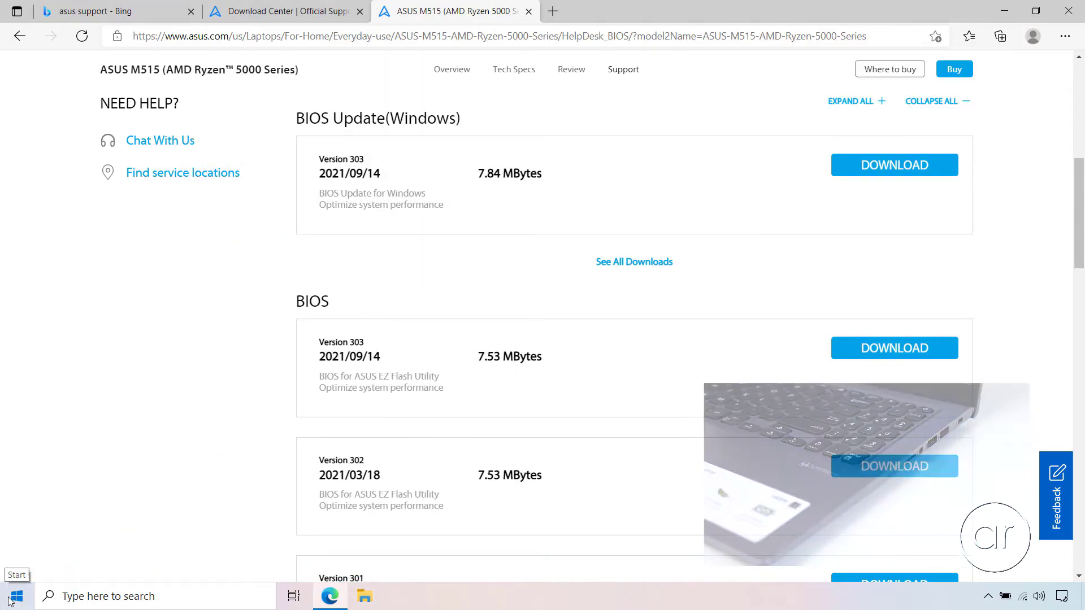
Restart into the BIOS, enter Advanced Mode and open ASUS EZ Flash 3 Utility
{"action": "left_click", "coordinate": [22, 575]}
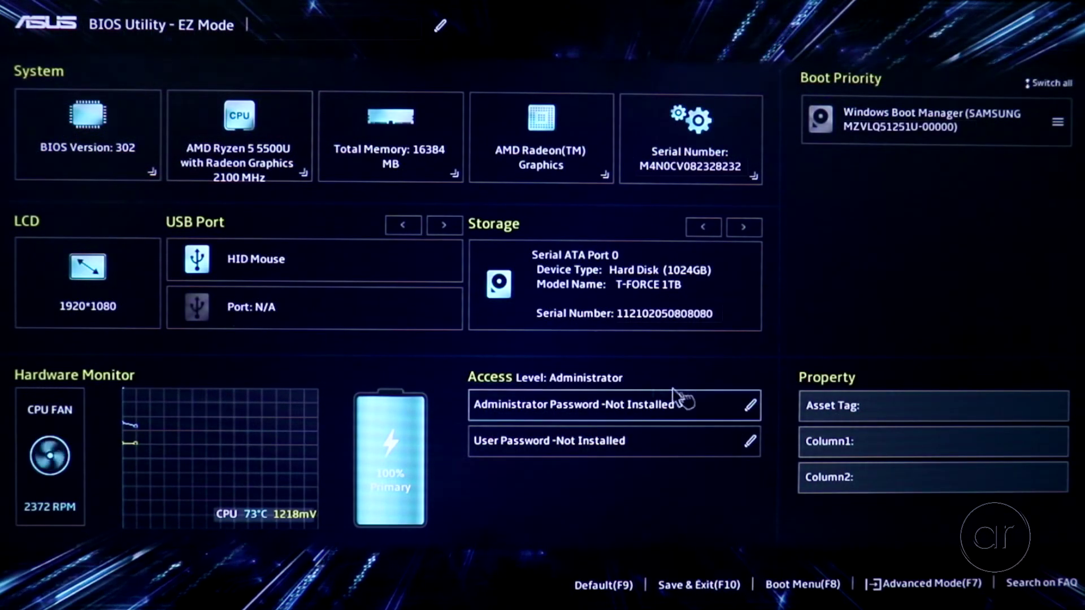
{"action": "left_click", "coordinate": [964, 587]}
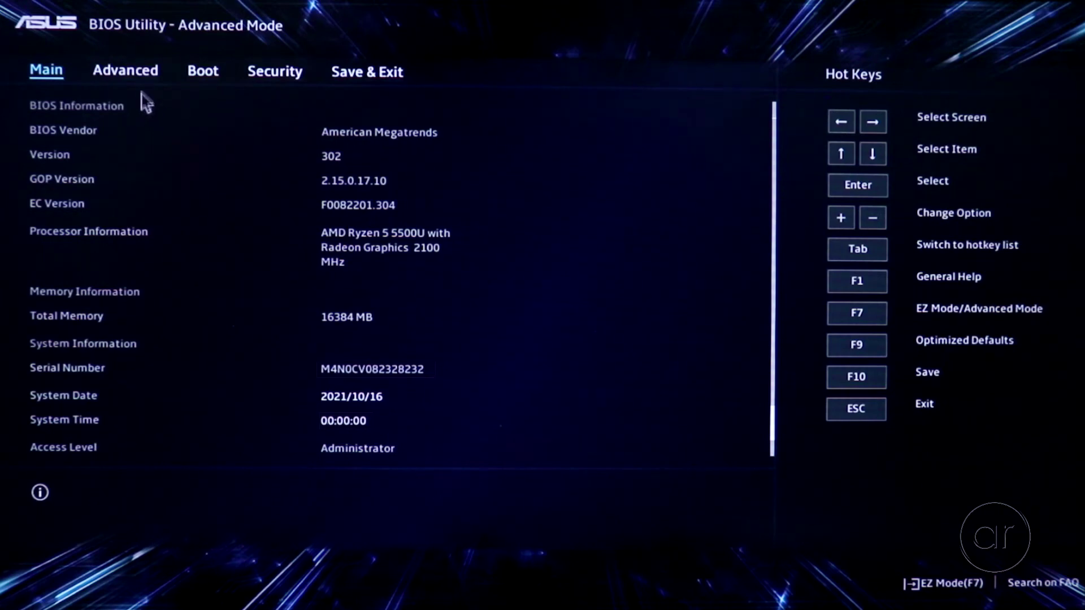
{"action": "left_click", "coordinate": [134, 73]}
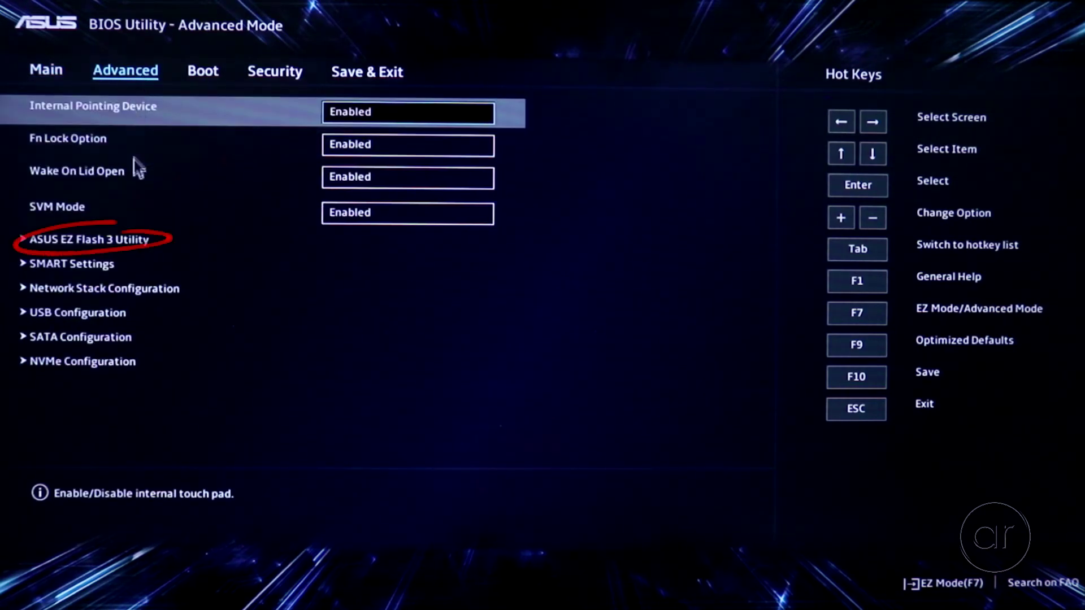
{"action": "left_click", "coordinate": [135, 249]}
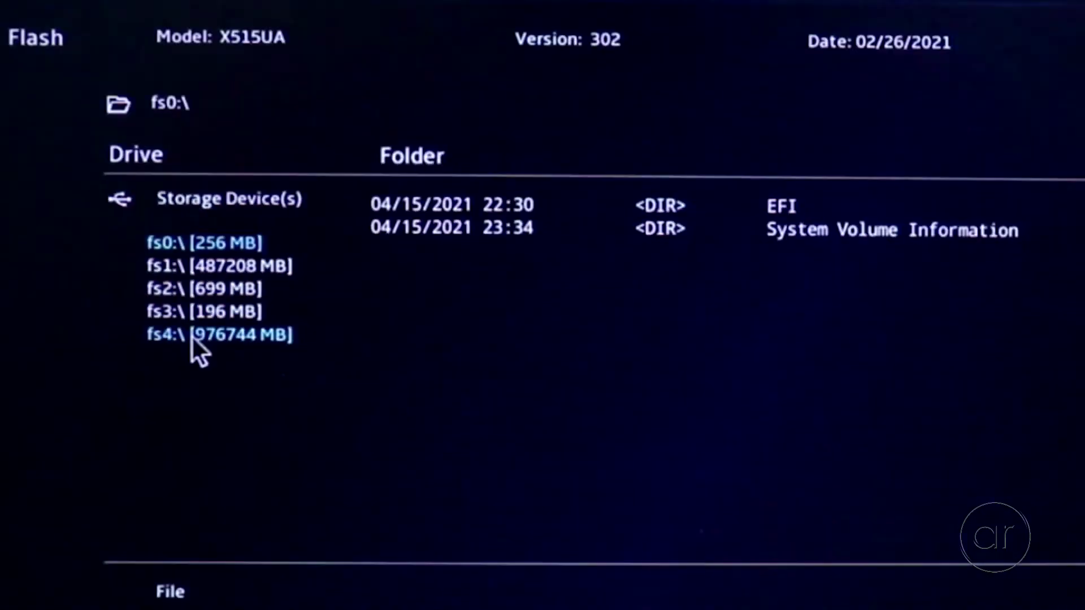
Restart EZ Flash 3 from the Advanced tab and open the fs5 USB drive listing X515UAAS.303
{"action": "left_click", "coordinate": [1008, 585]}
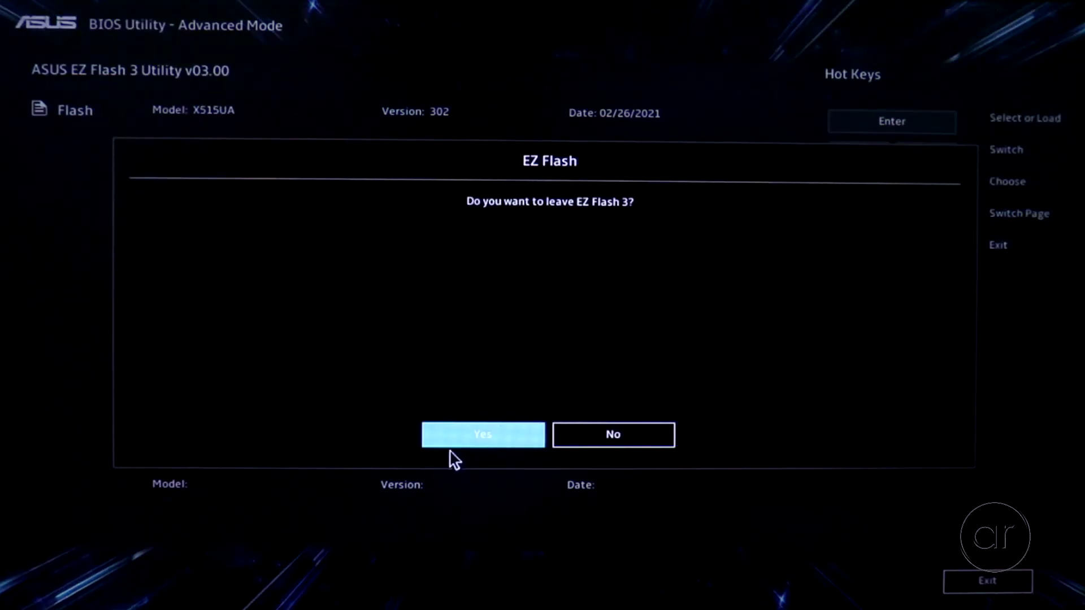
{"action": "left_click", "coordinate": [449, 444]}
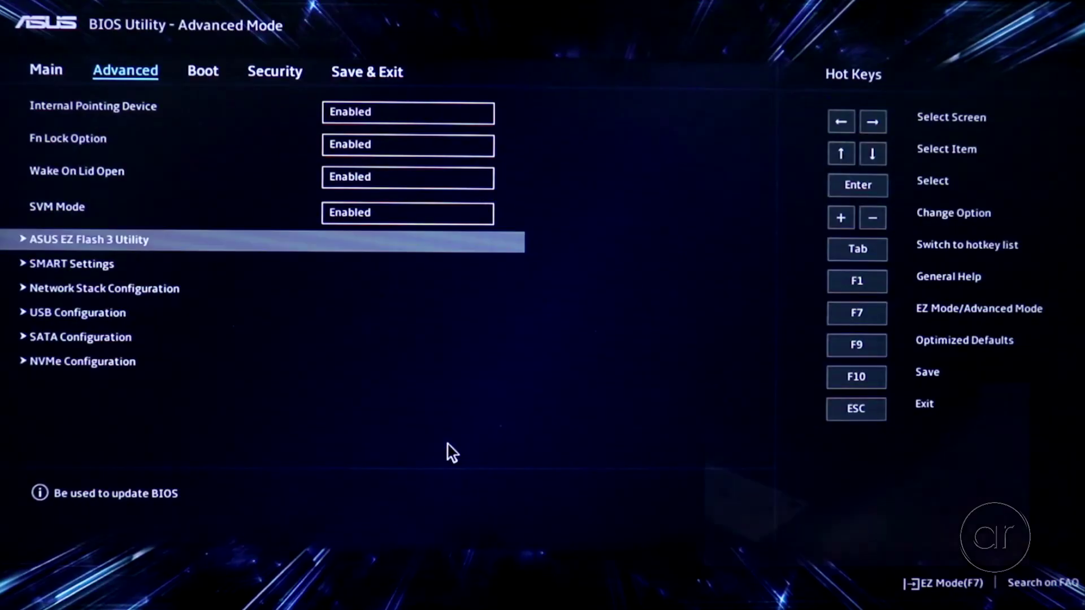
{"action": "left_click", "coordinate": [120, 241]}
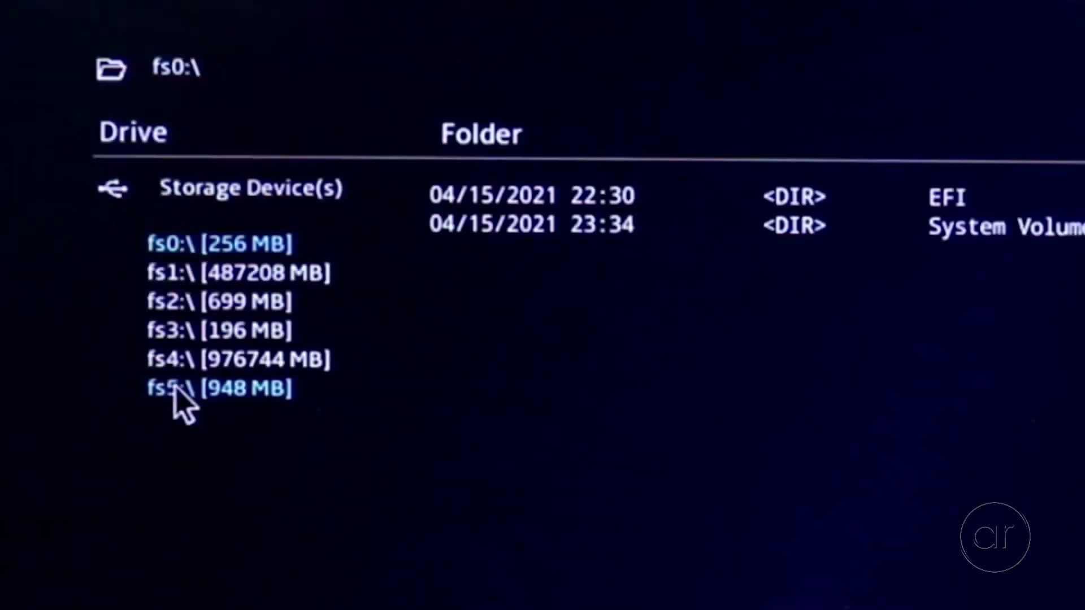
{"action": "left_click", "coordinate": [161, 315]}
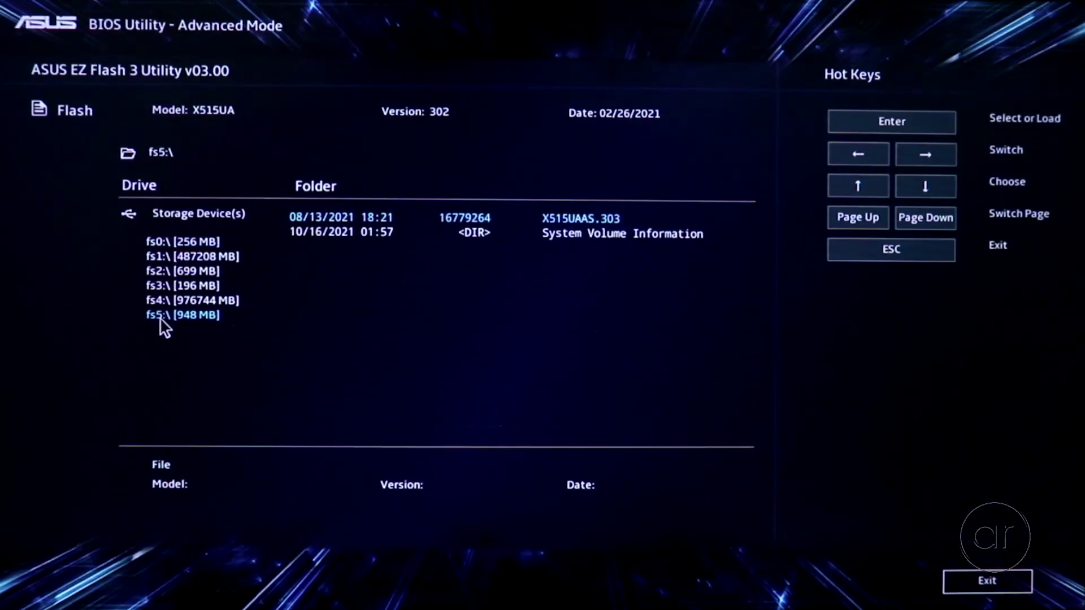
Flash X515UAAS.303 to update the BIOS to version 303, then exit without saving
{"action": "left_click", "coordinate": [616, 222]}
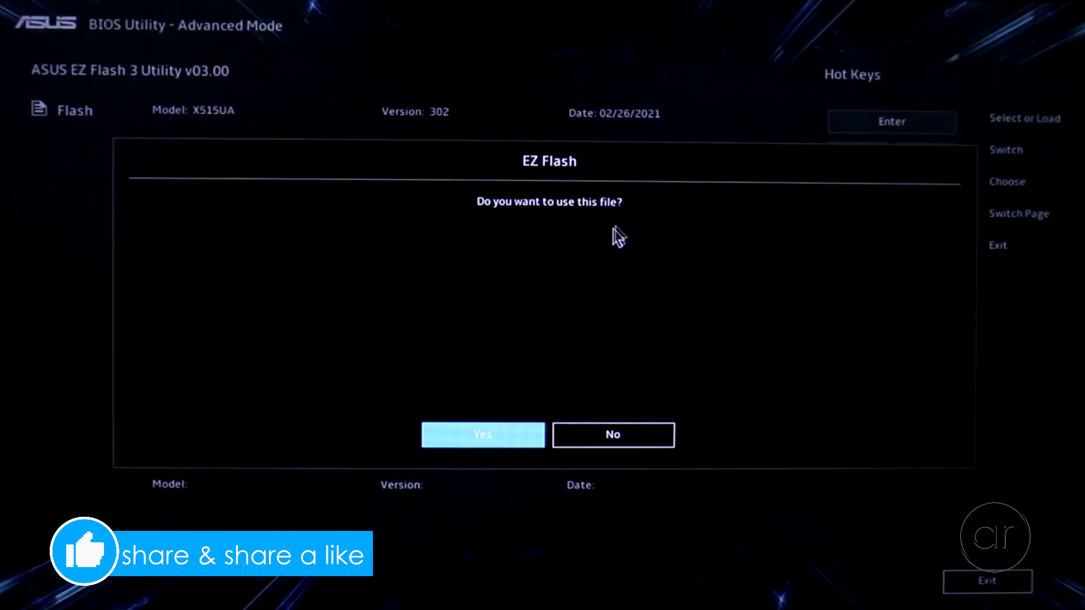
{"action": "left_click", "coordinate": [488, 437]}
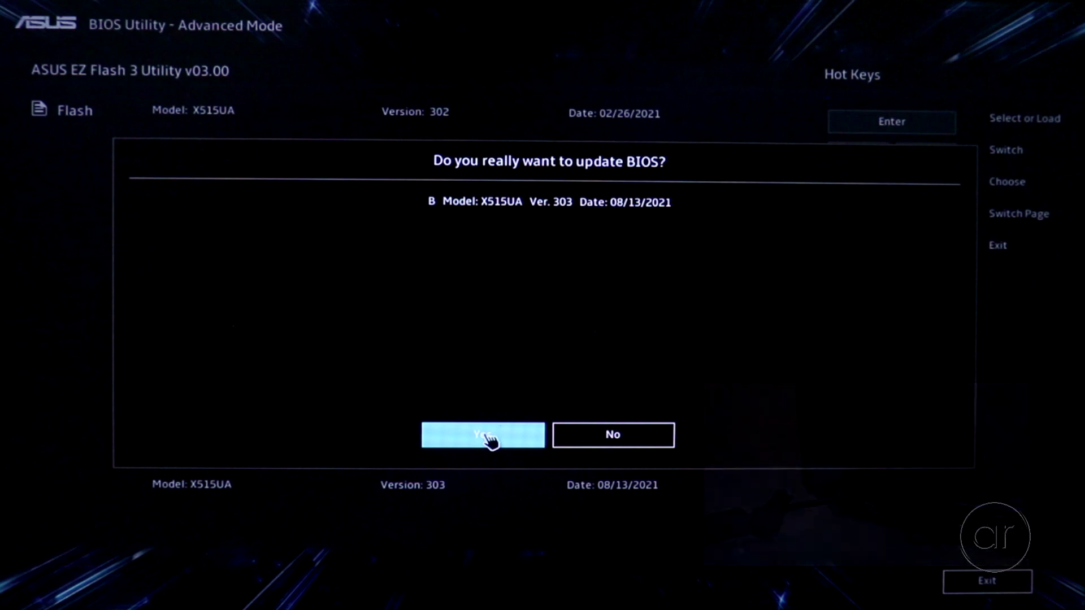
{"action": "left_click", "coordinate": [485, 436]}
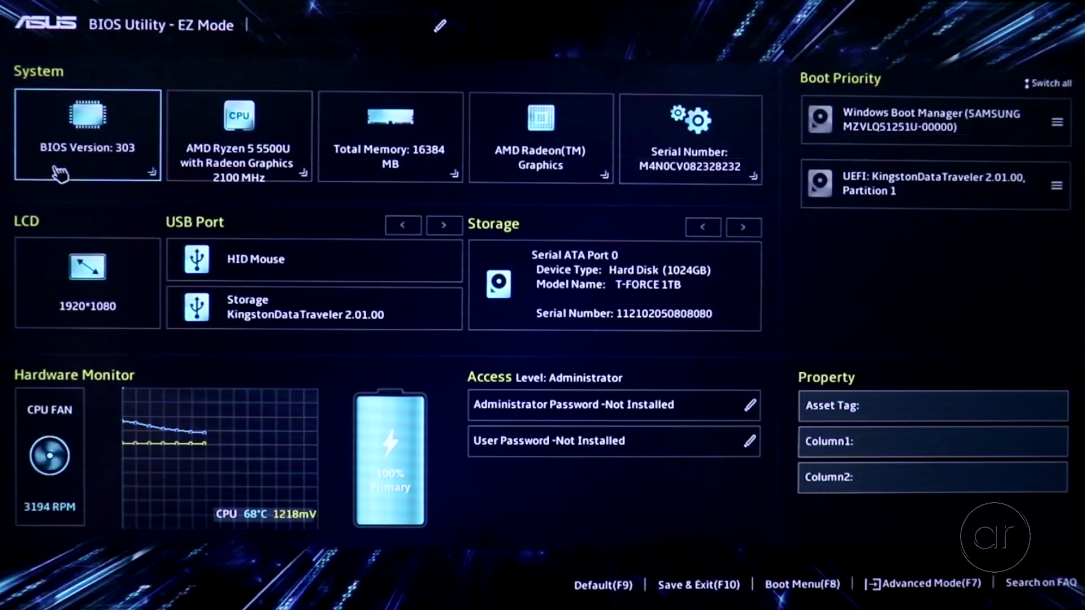
{"action": "key", "text": "Escape"}
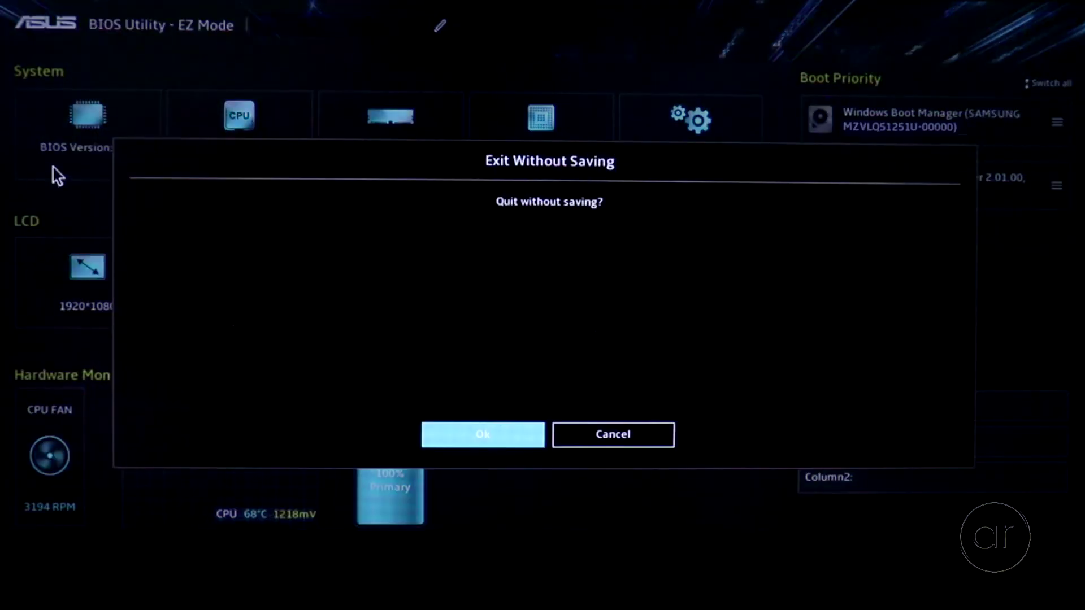
{"action": "key", "text": "Return"}
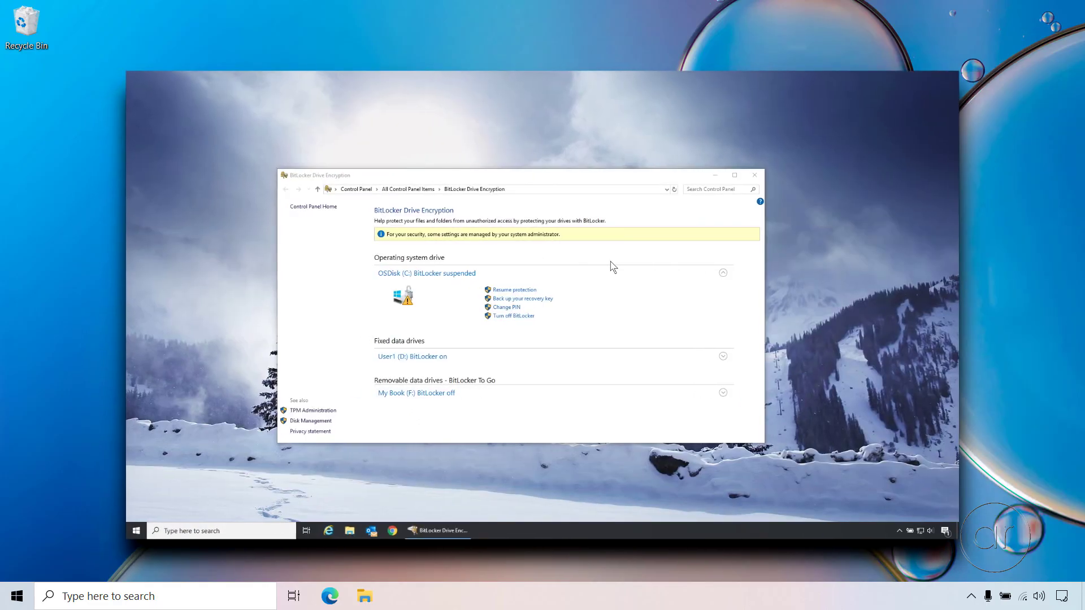
Resume BitLocker protection on the OSDisk (C:) drive
{"action": "left_click", "coordinate": [535, 292]}
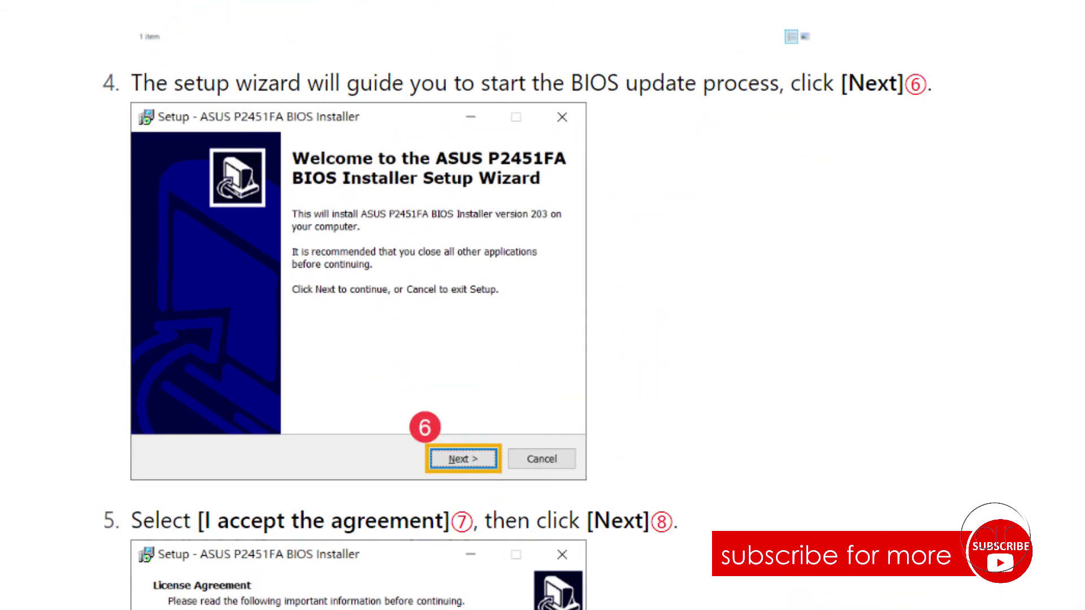
{"action": "scroll", "coordinate": [542, 305], "scroll_direction": "down", "scroll_amount": 15}
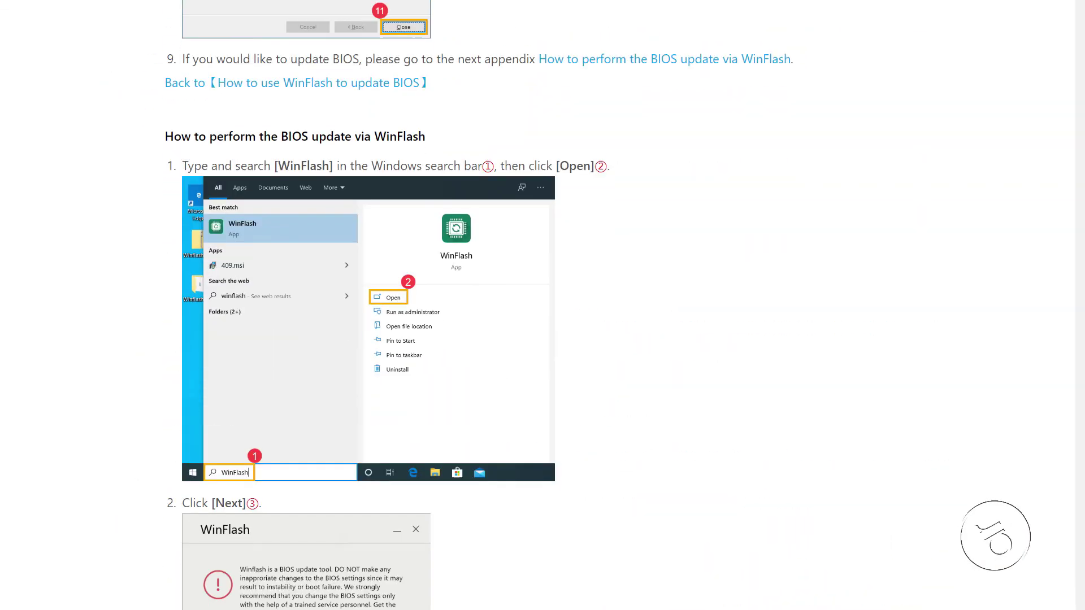